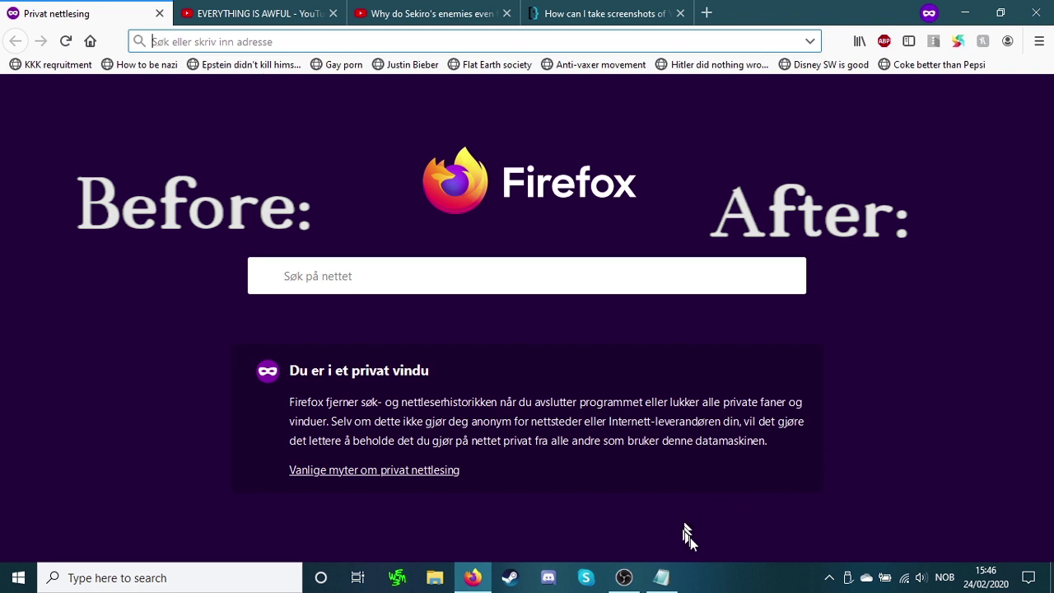
Copy the overlay-hiding script from Notepad into Firefox's address bar and compare it with the original.
click(662, 577)
key(ctrl+a)
key(ctrl+c)
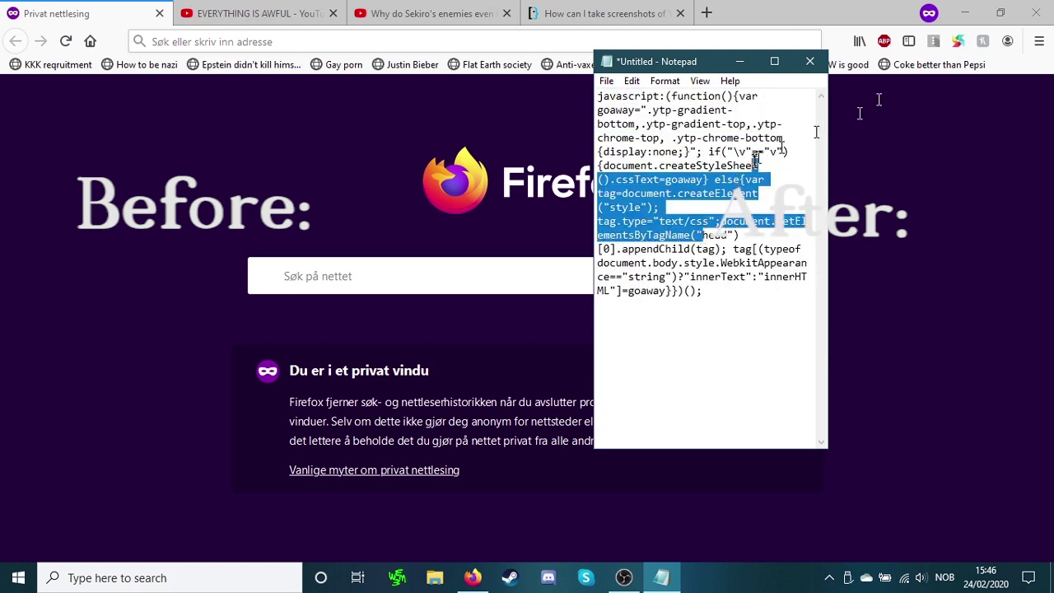
click(395, 37)
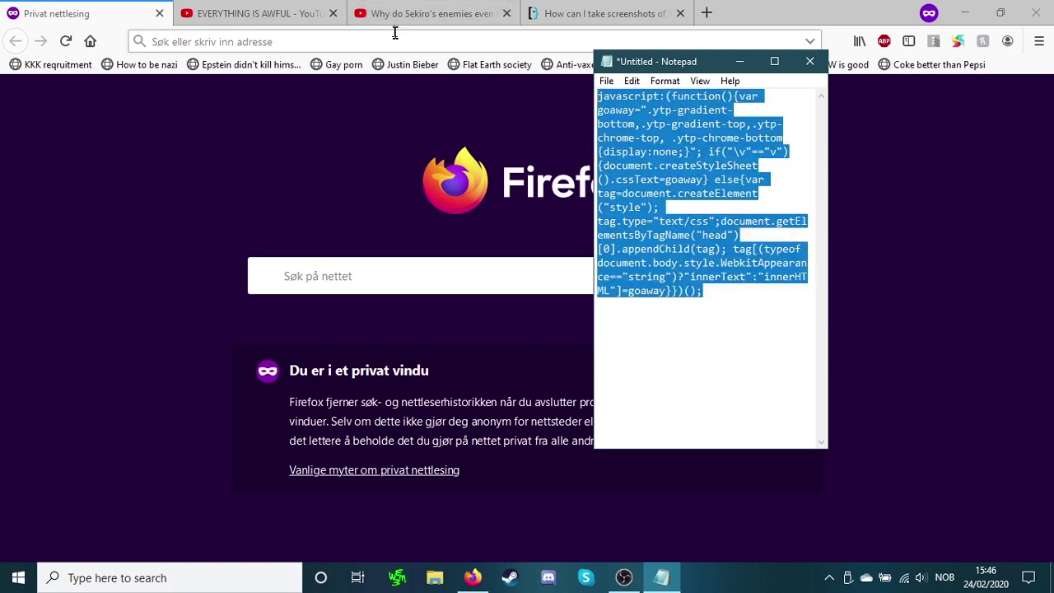
key(ctrl+v)
key(Home)
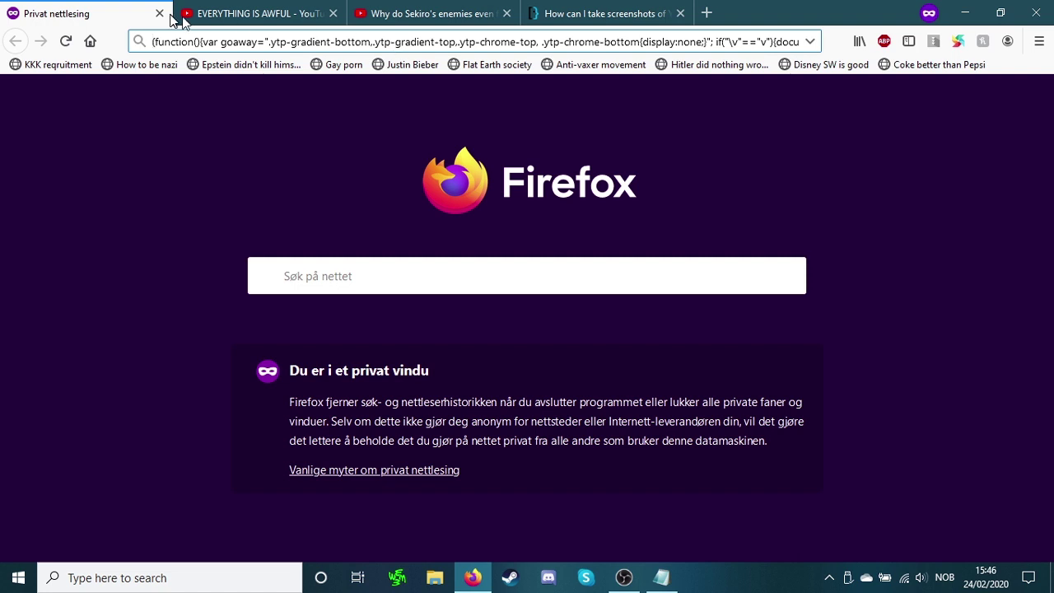
click(661, 577)
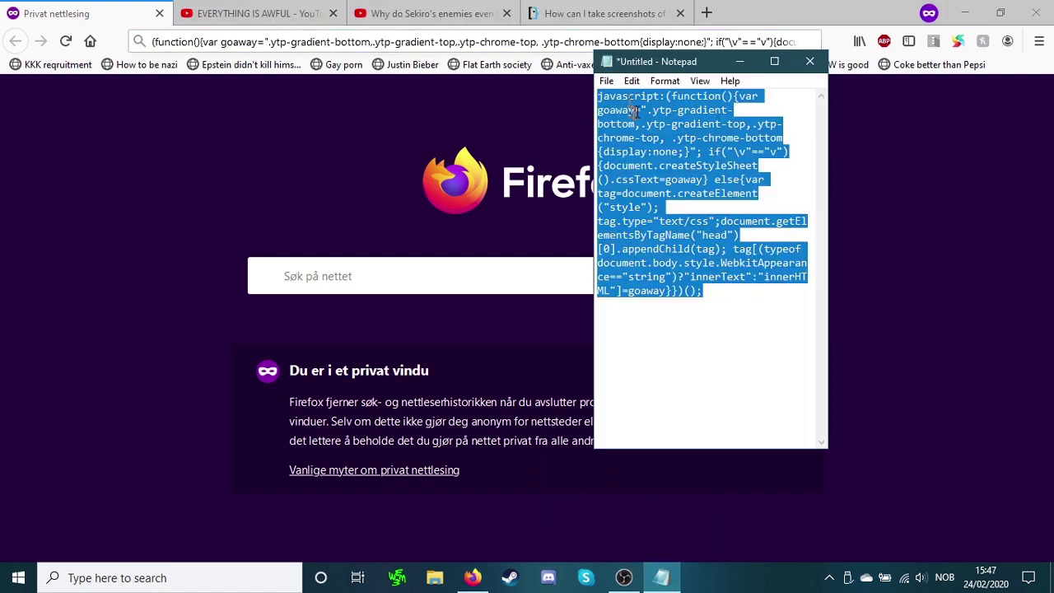
Prefix the pasted script with 'javascript:' and drag it onto the bookmarks toolbar after Anti-vaxer movement.
click(168, 46)
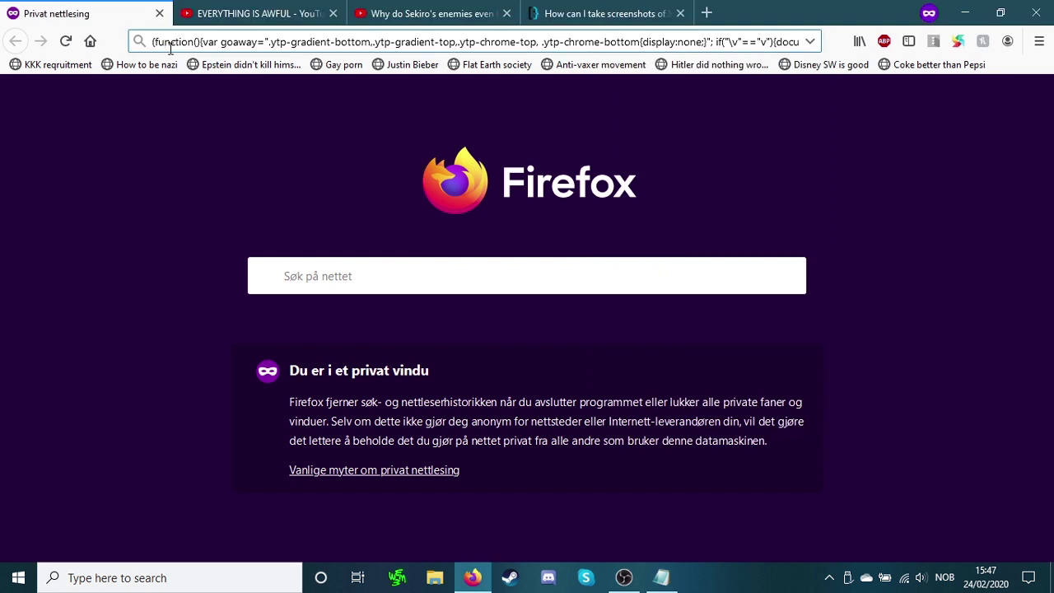
text(javascri)
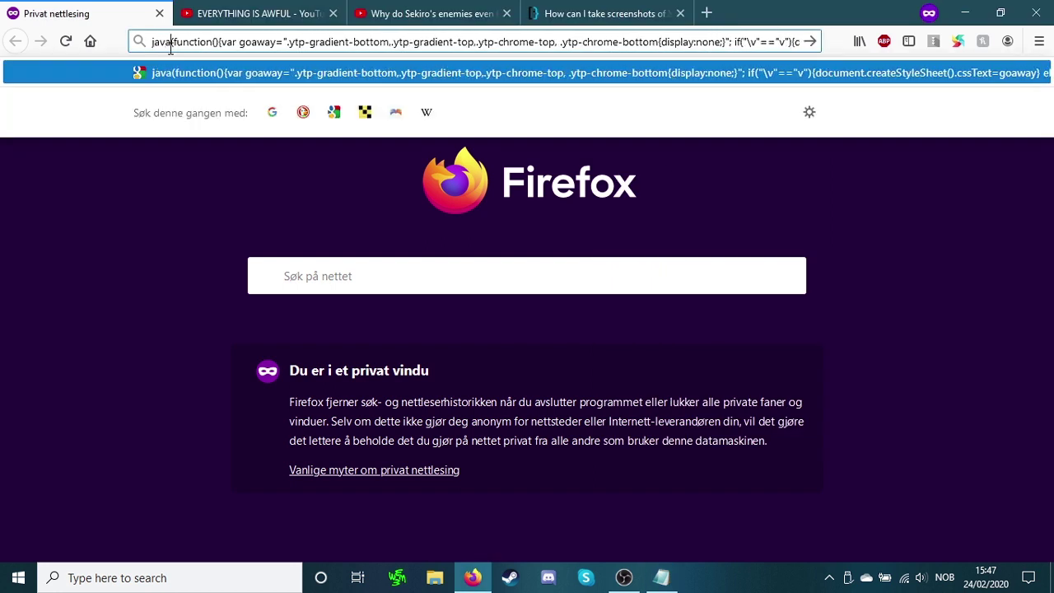
text(pt)
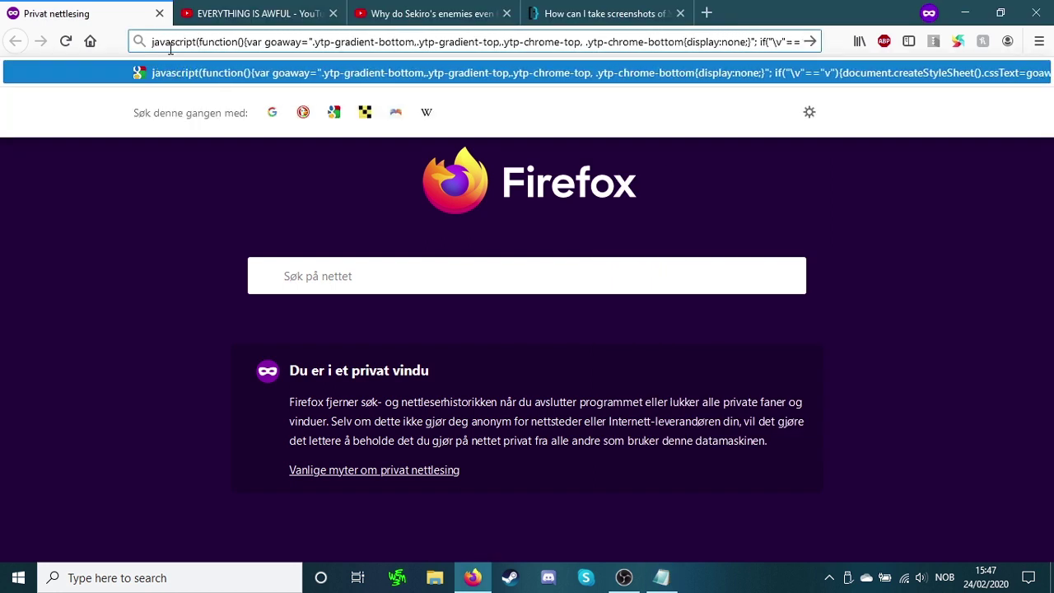
text(:)
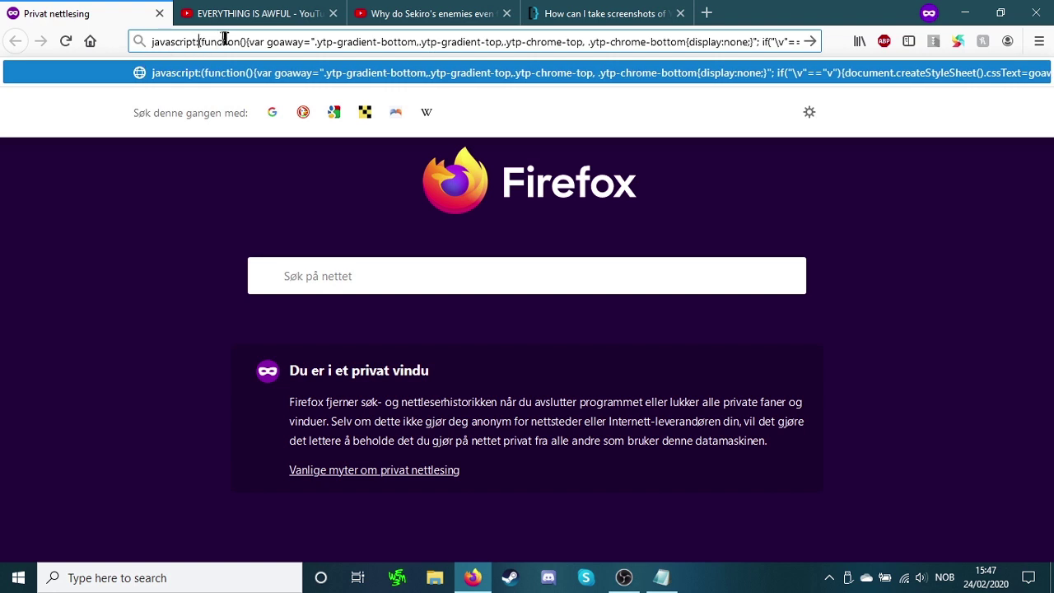
key(ctrl+a)
mouse_move(343, 40)
mouse_down()
mouse_move(764, 206)
mouse_move(649, 64)
mouse_up()
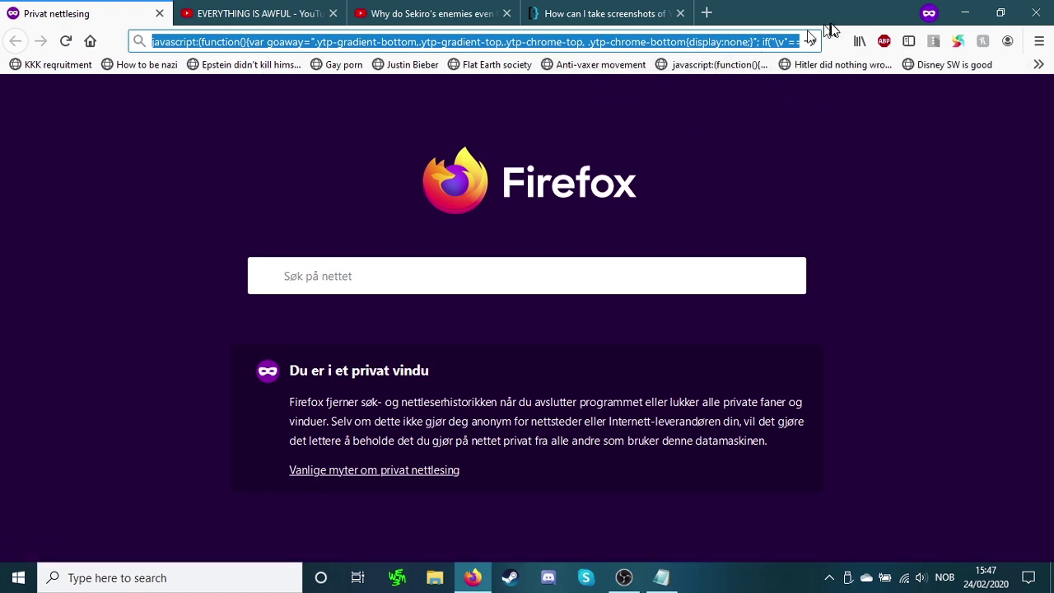
Look through the Library's bookmark tools menu, then close it without changes.
click(860, 41)
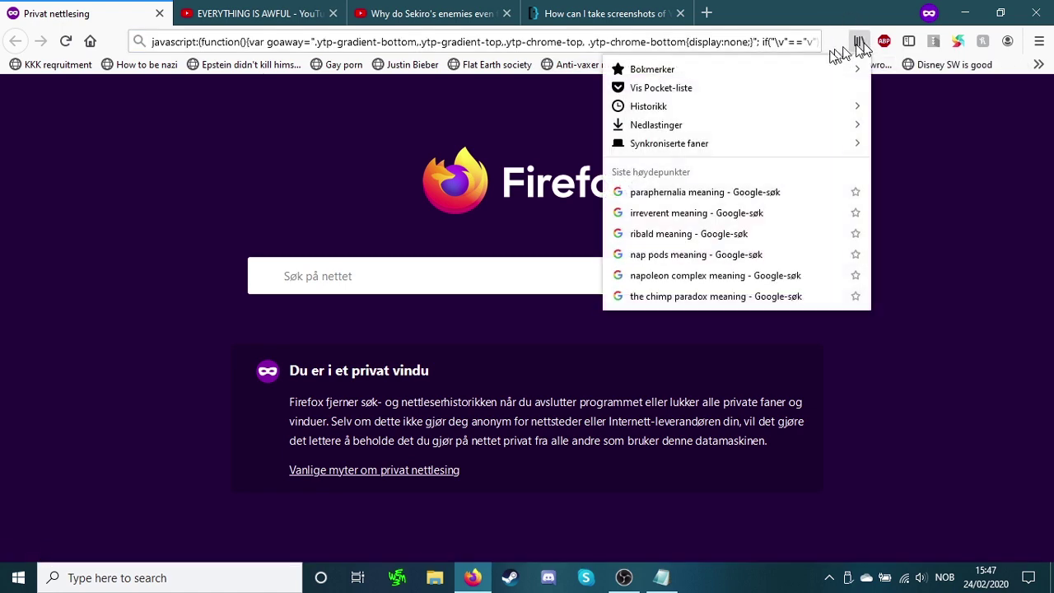
click(791, 73)
click(725, 121)
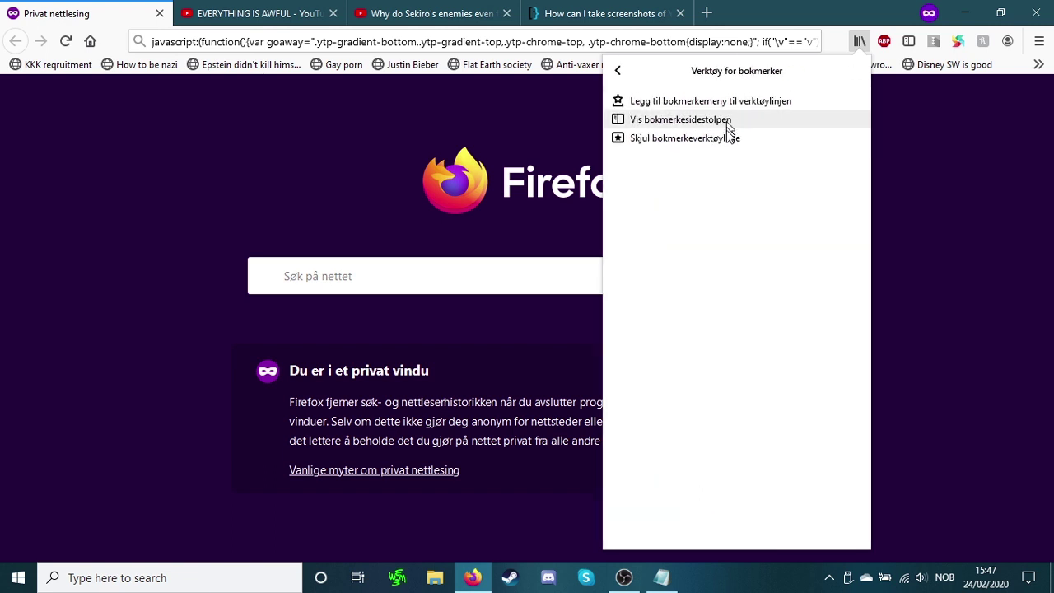
click(944, 140)
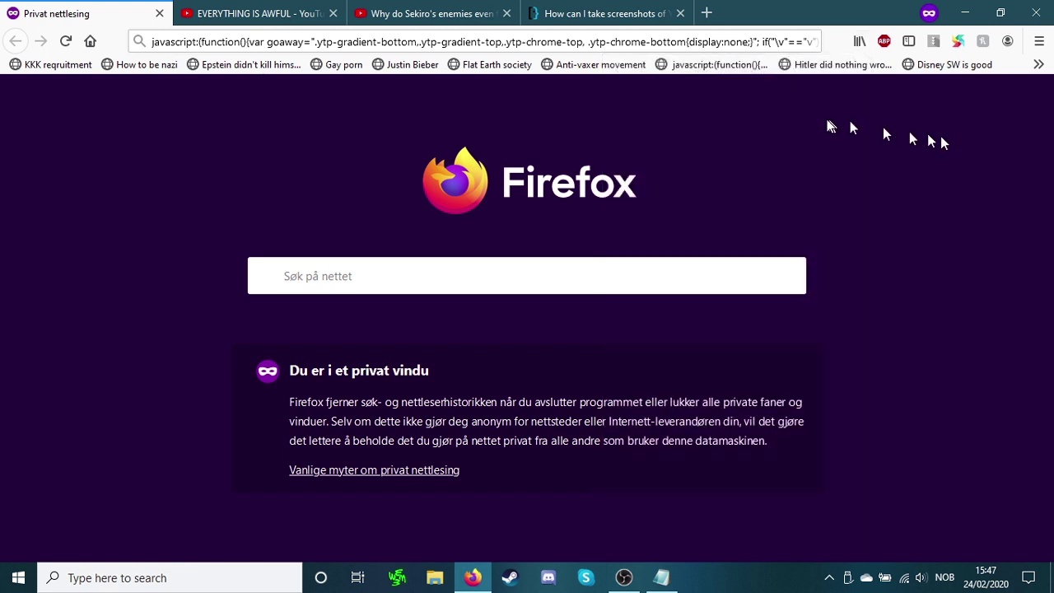
Rename the new javascript bookmark to 'YT no HUD' in its Egenskaper dialog.
right_click(701, 68)
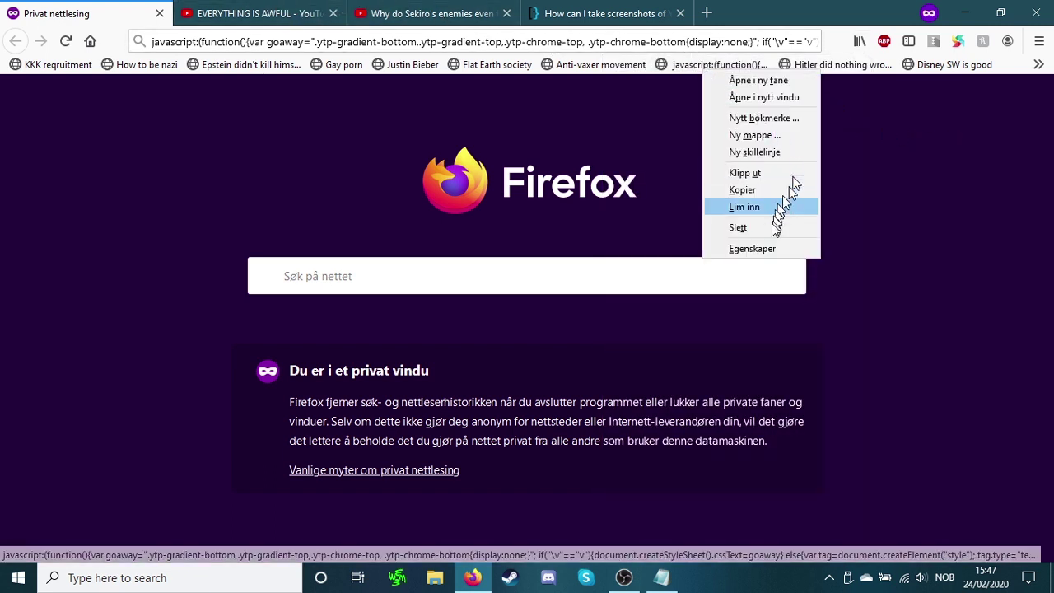
click(774, 245)
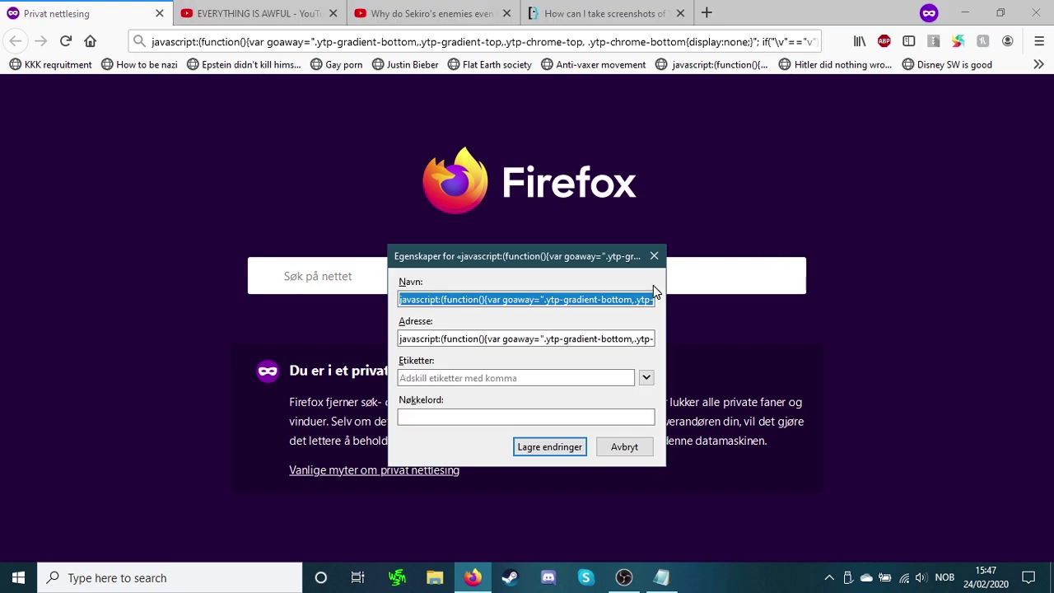
text(YT no HUD)
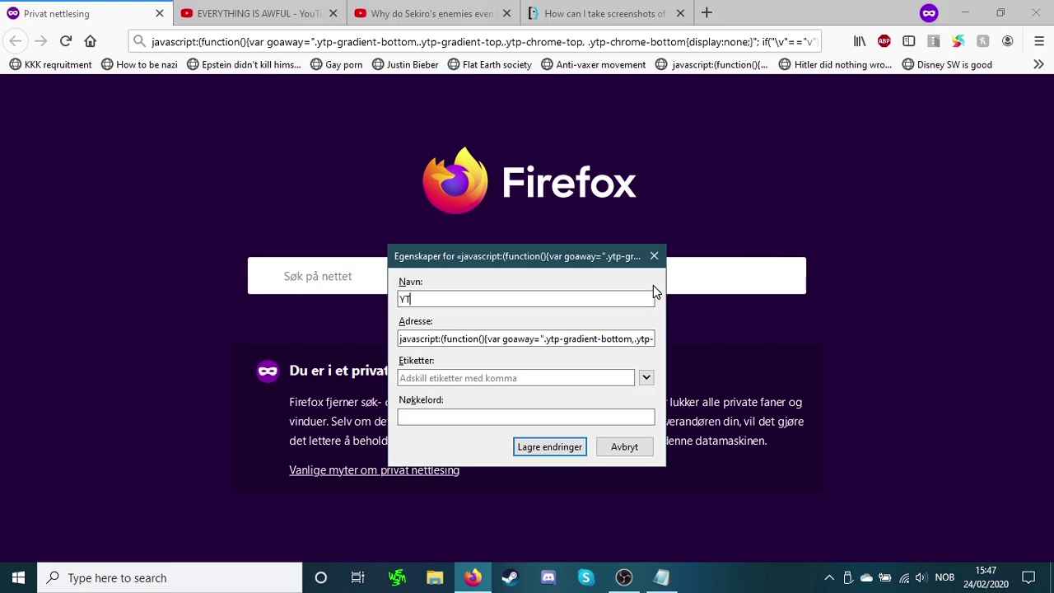
click(552, 446)
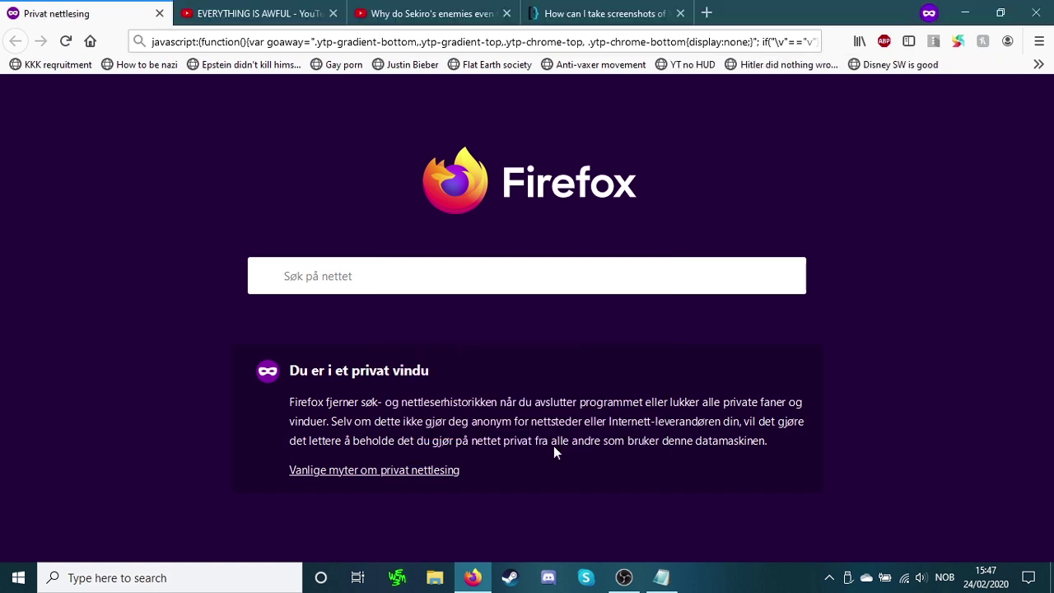
Play the EVERYTHING IS AWFUL video, pause it, then resume playback.
click(259, 11)
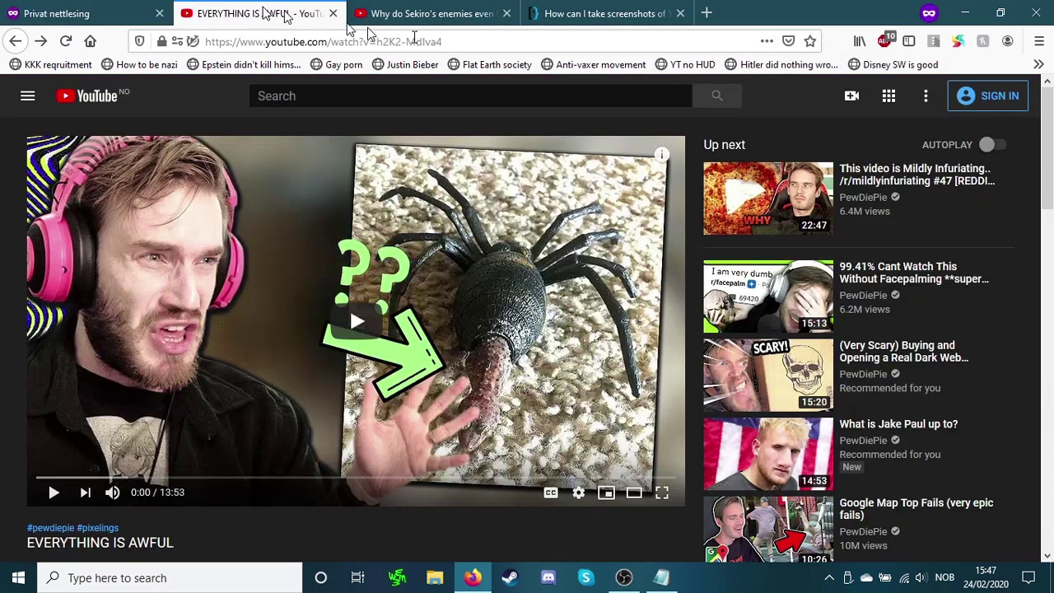
click(361, 315)
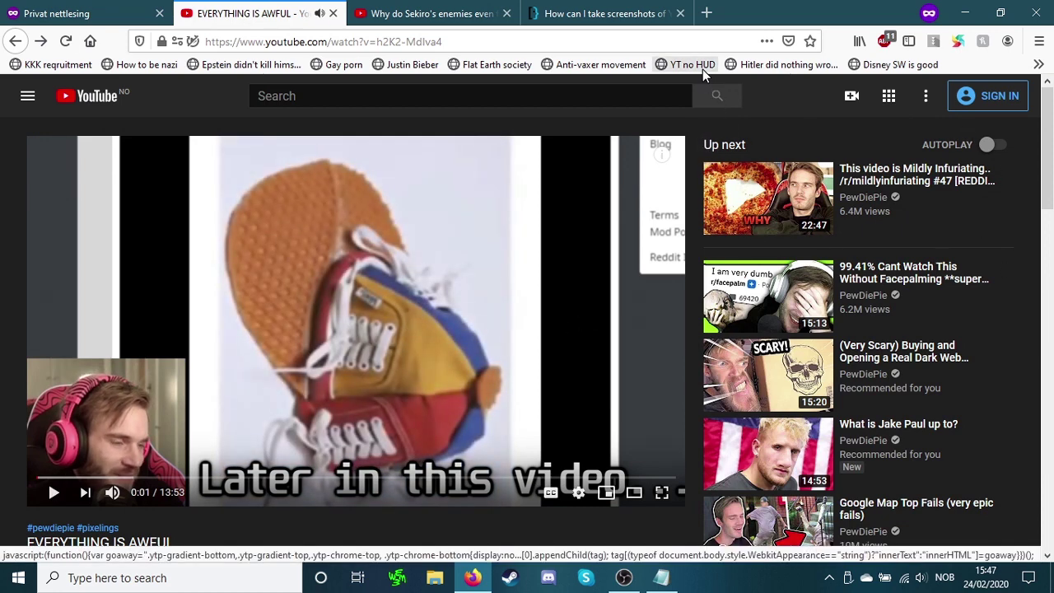
click(464, 278)
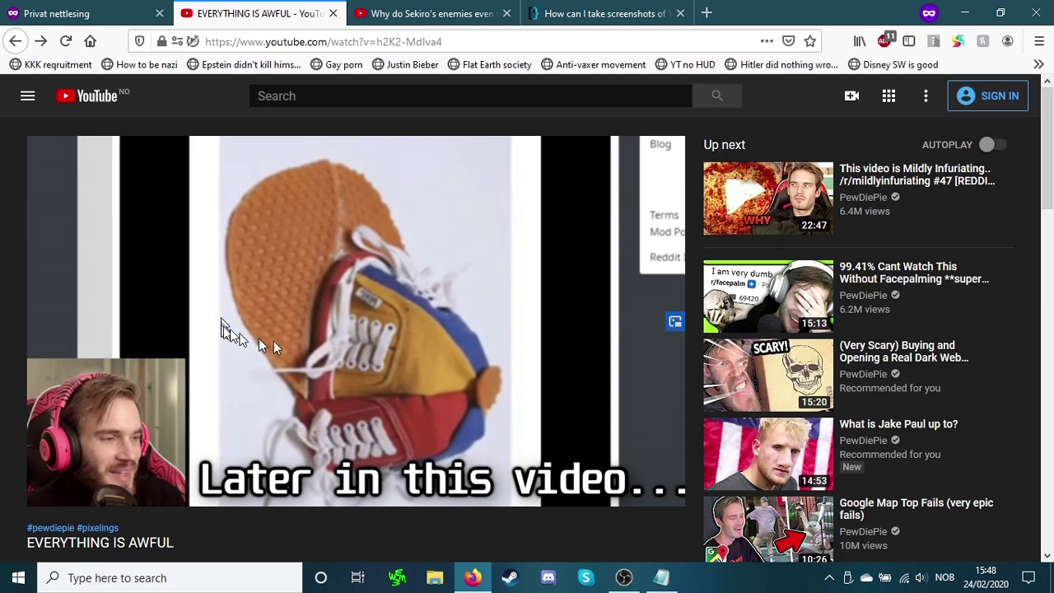
click(243, 468)
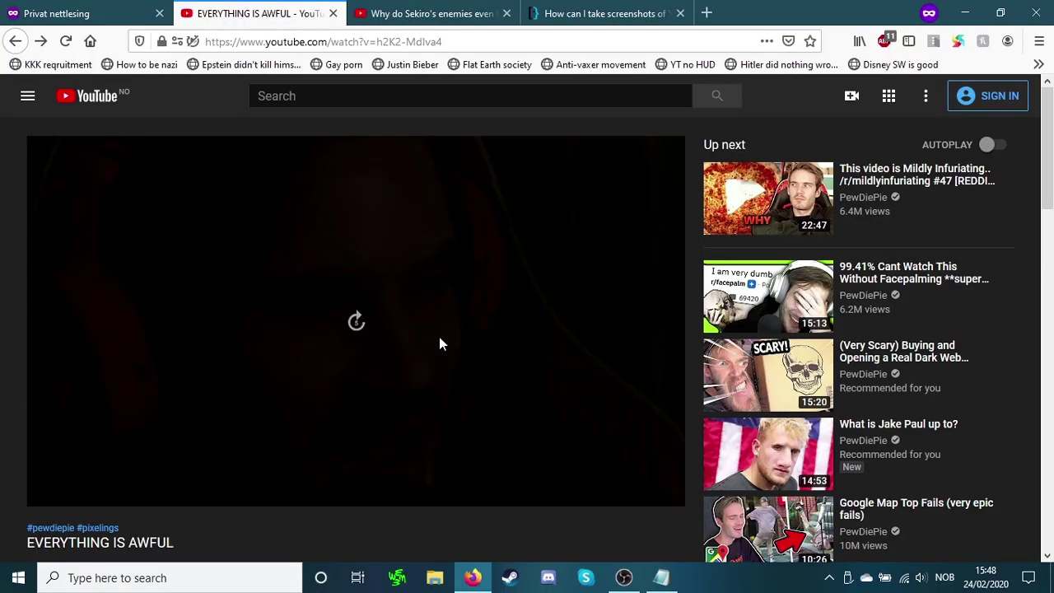
Nudge the volume with the arrow keys, then pause the video on the current frame.
key(Up)
key(Down)
key(Down)
key(Up)
key(Up)
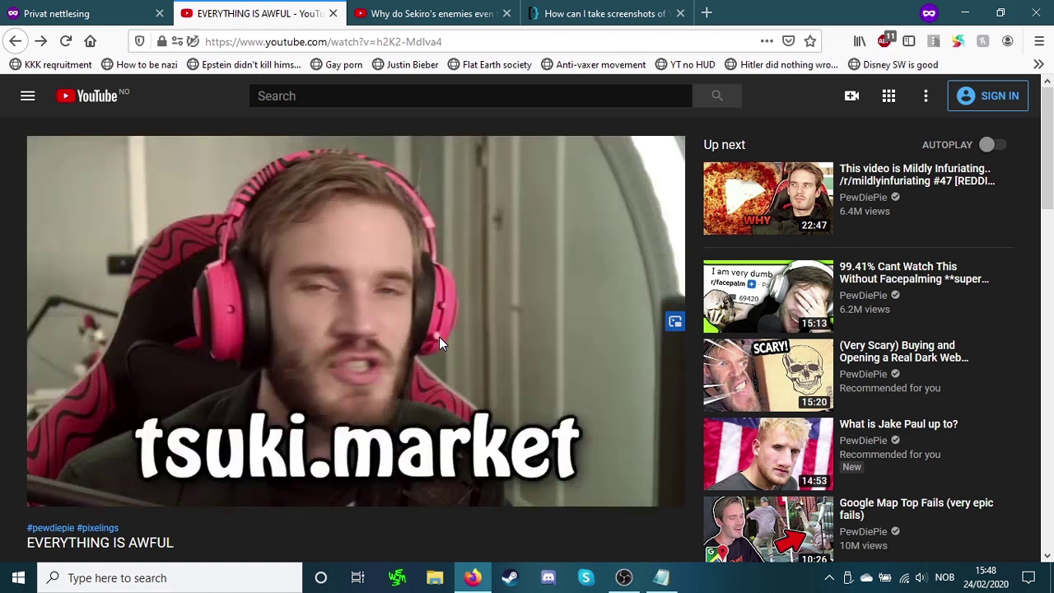
click(440, 338)
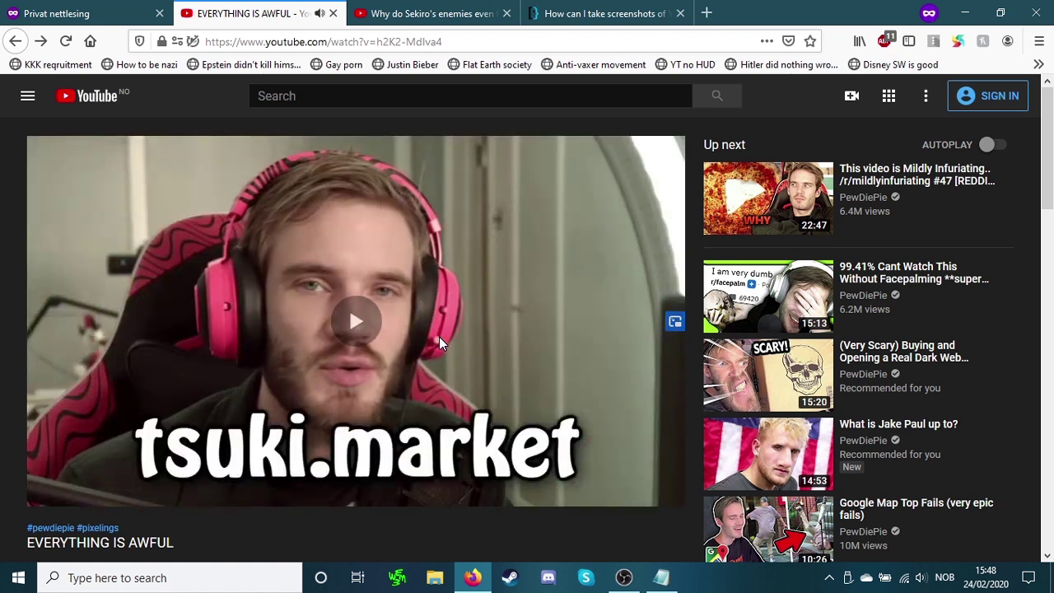
click(440, 338)
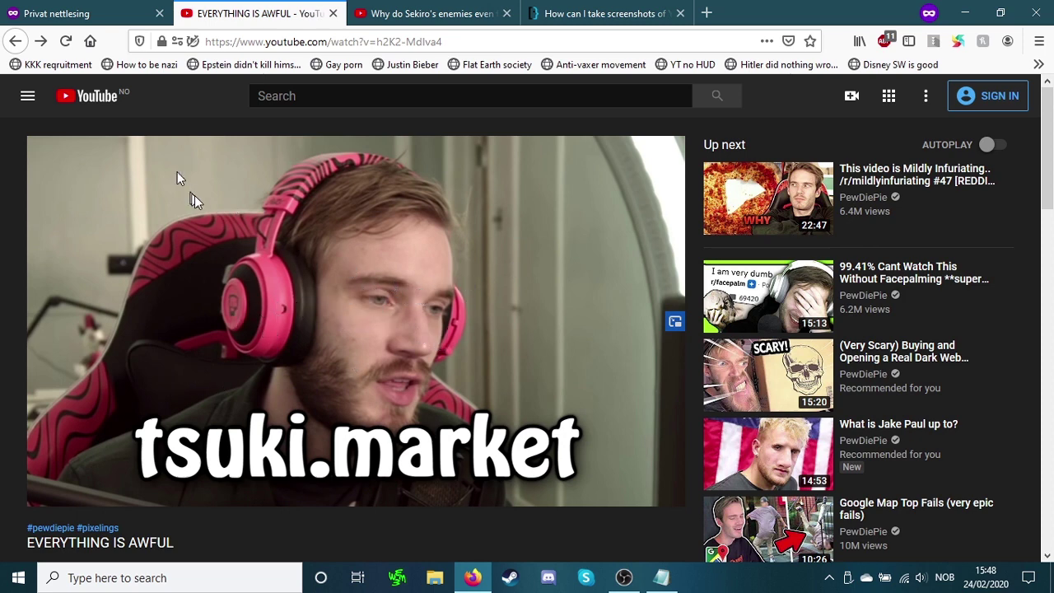
Reload and replay the video page, then delete the fifth bookmark from the toolbar.
click(63, 43)
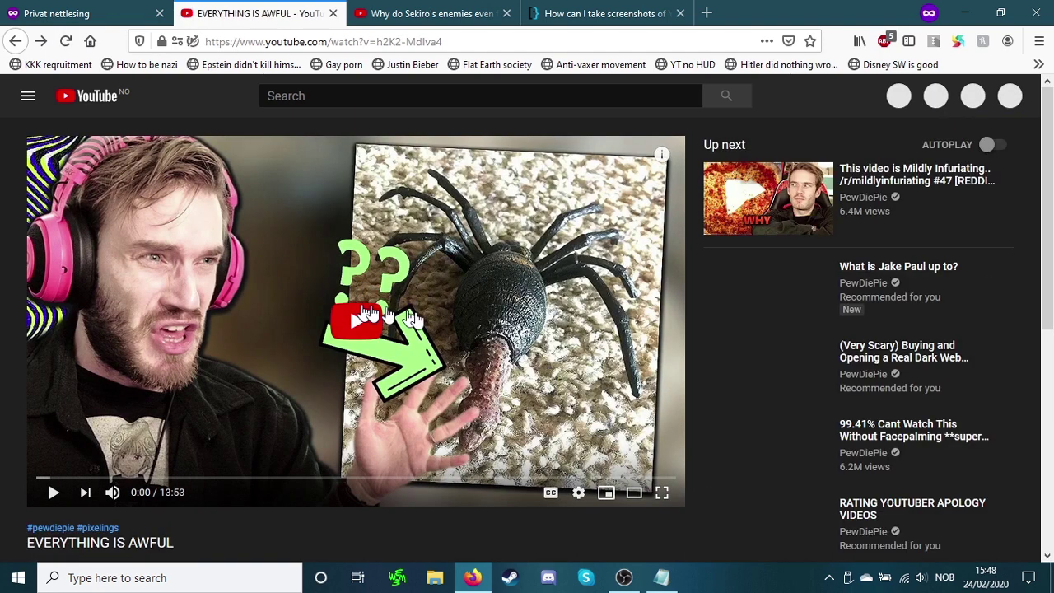
click(363, 428)
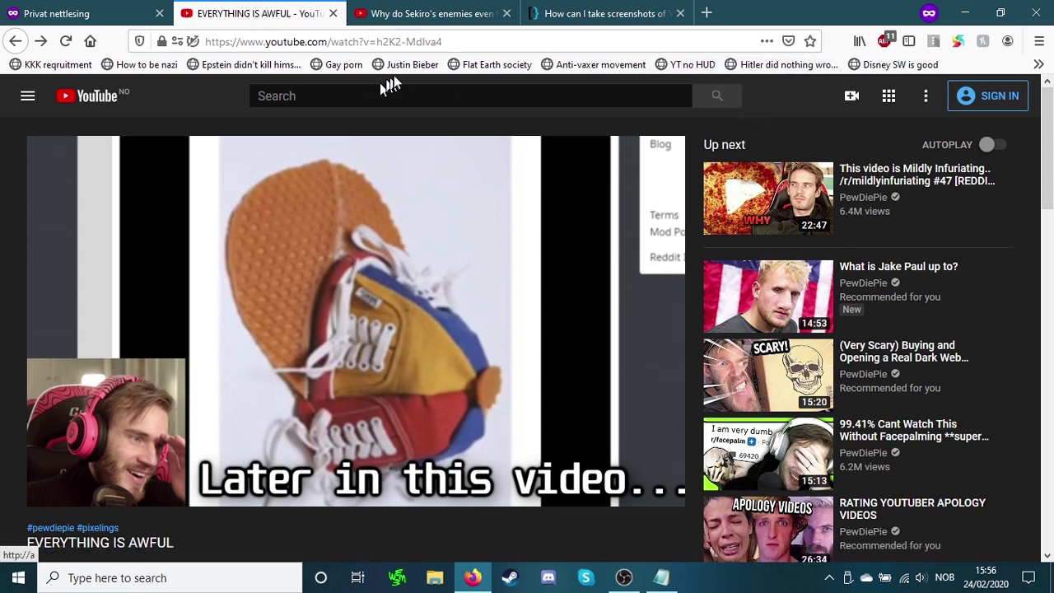
right_click(408, 65)
click(449, 222)
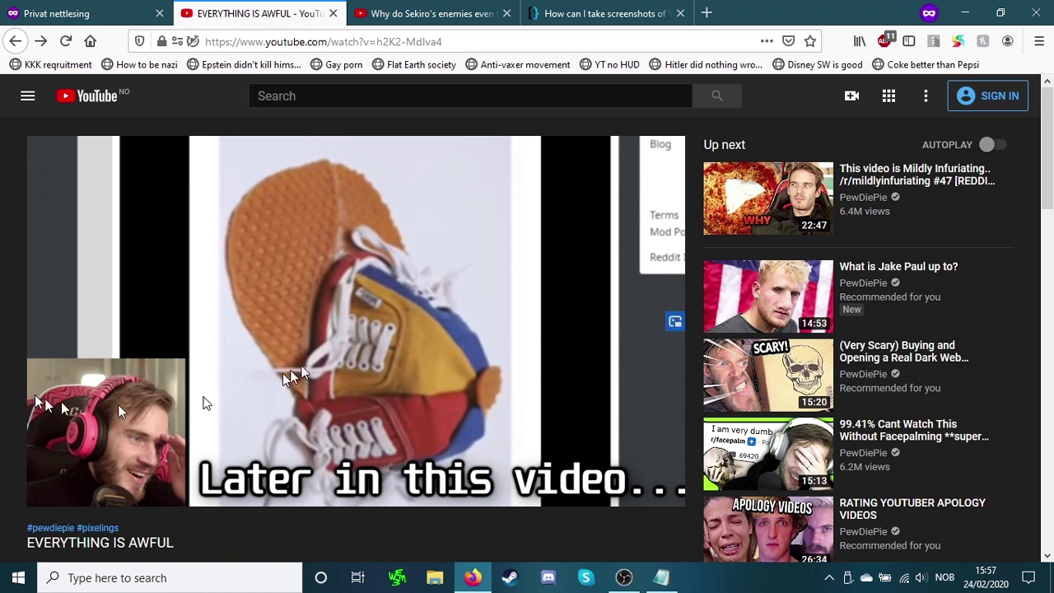
Play and pause the Sekiro video, skip to 3:35, then reload the asdfmovie page.
click(452, 11)
click(314, 341)
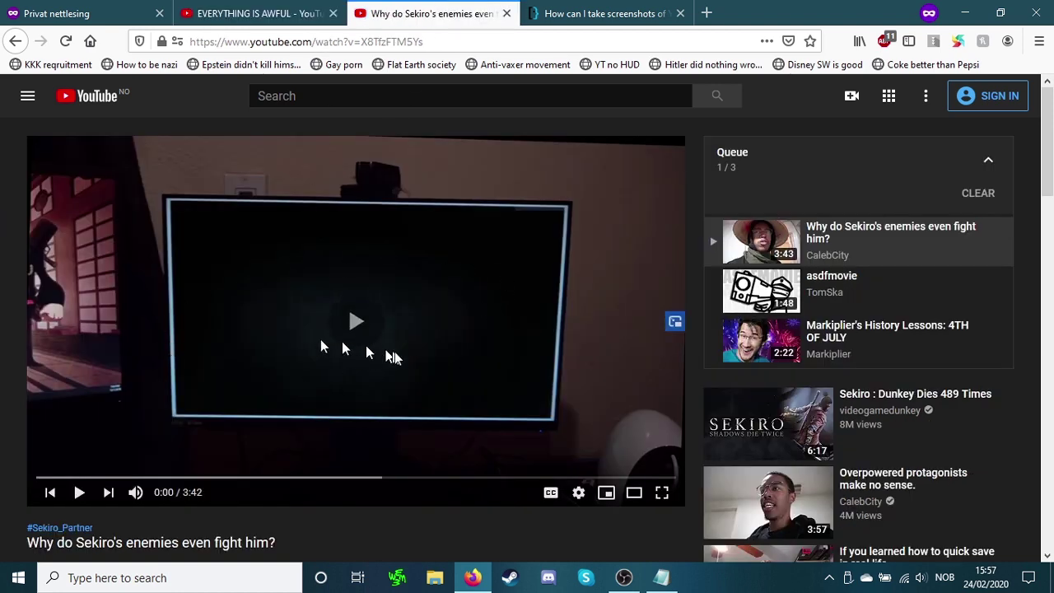
click(556, 394)
click(660, 478)
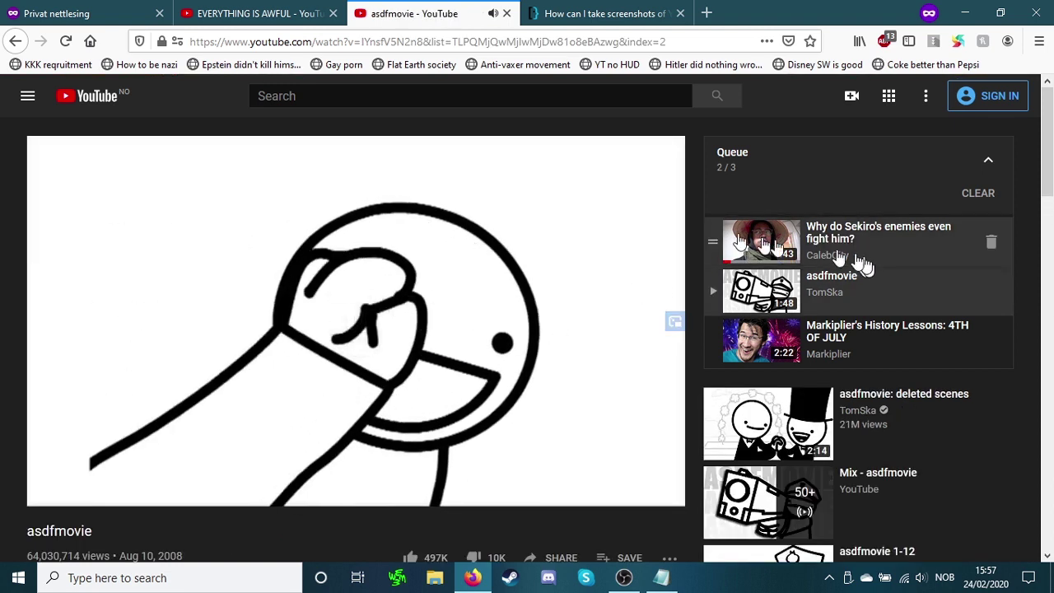
click(66, 41)
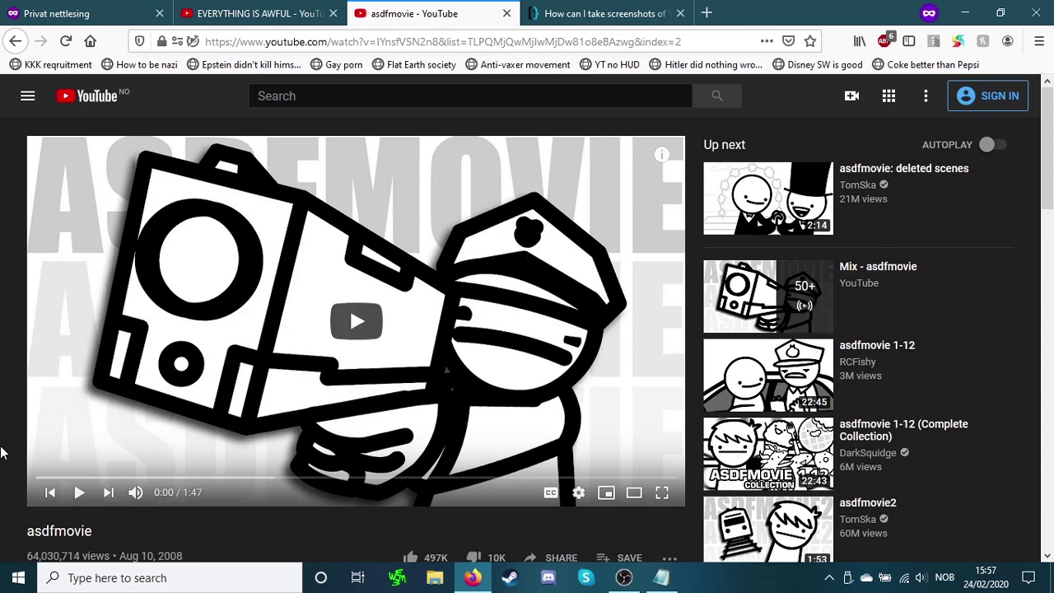
Scroll through the answers on the Super User YouTube full-screen screenshot question.
click(606, 13)
scroll(578, 175, down, 10)
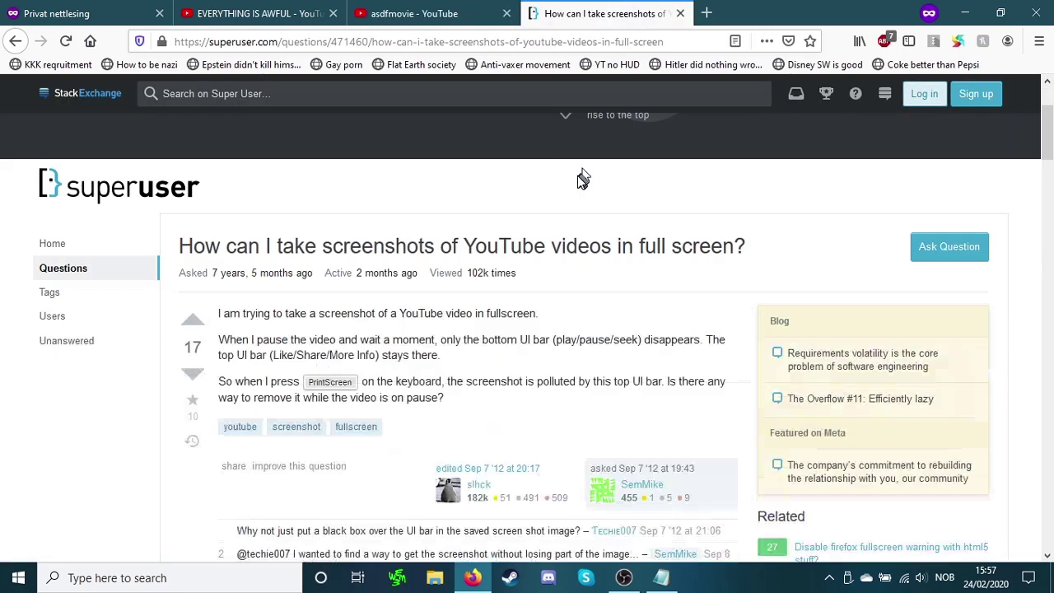
scroll(577, 184, down, 5)
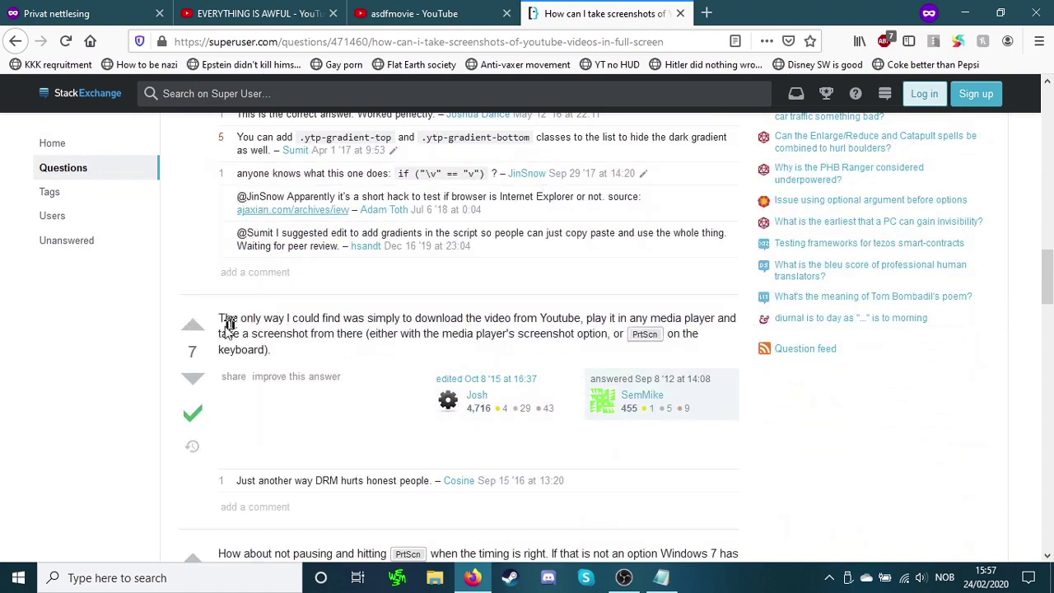
scroll(225, 324, up, 11)
scroll(226, 334, up, 4)
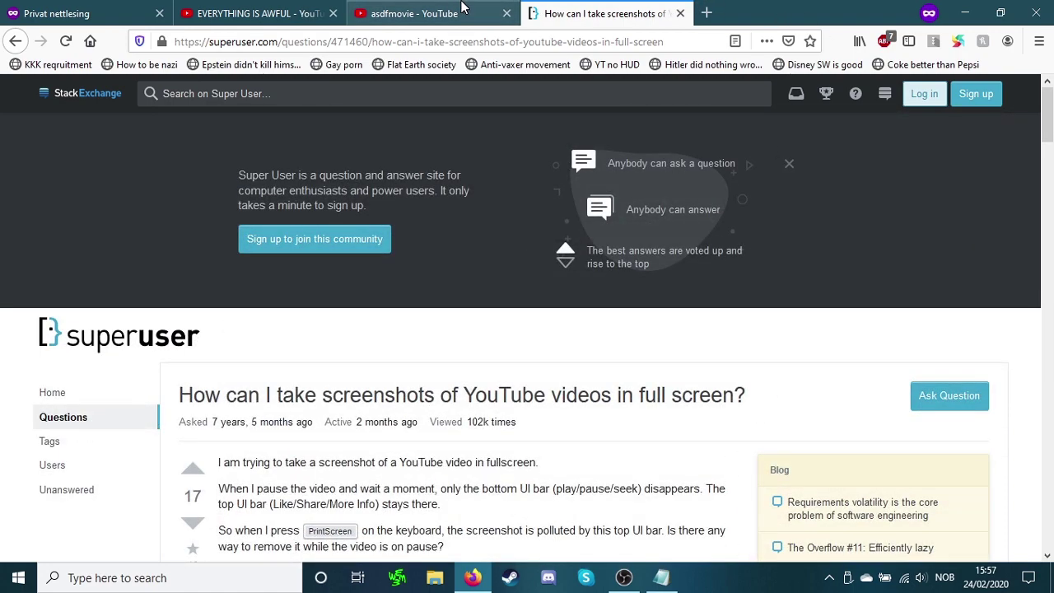
Return to the asdfmovie video tab, briefly showing Notepad before minimizing it.
click(412, 13)
click(661, 577)
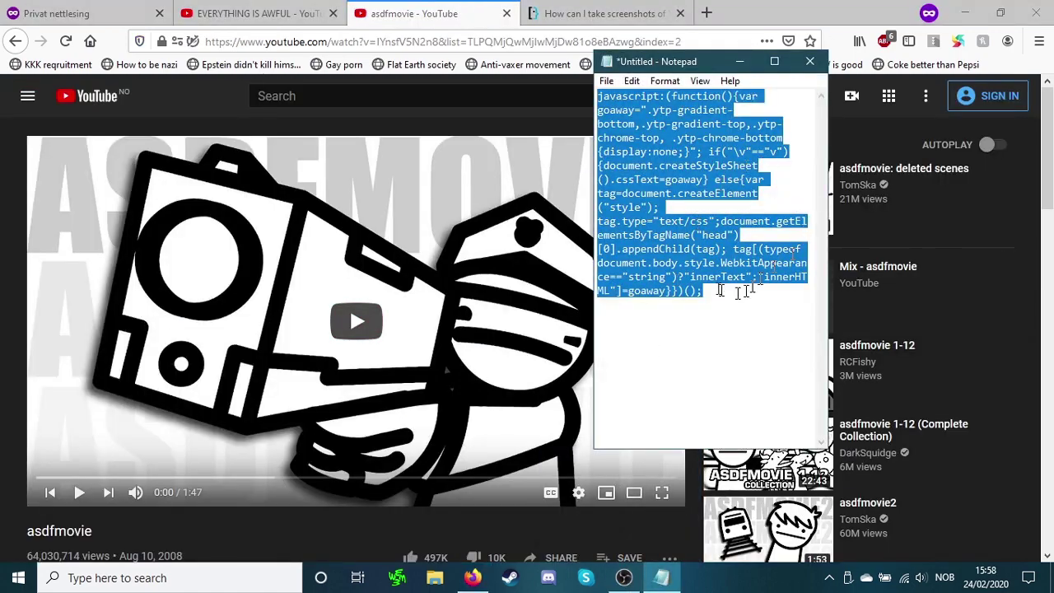
click(662, 577)
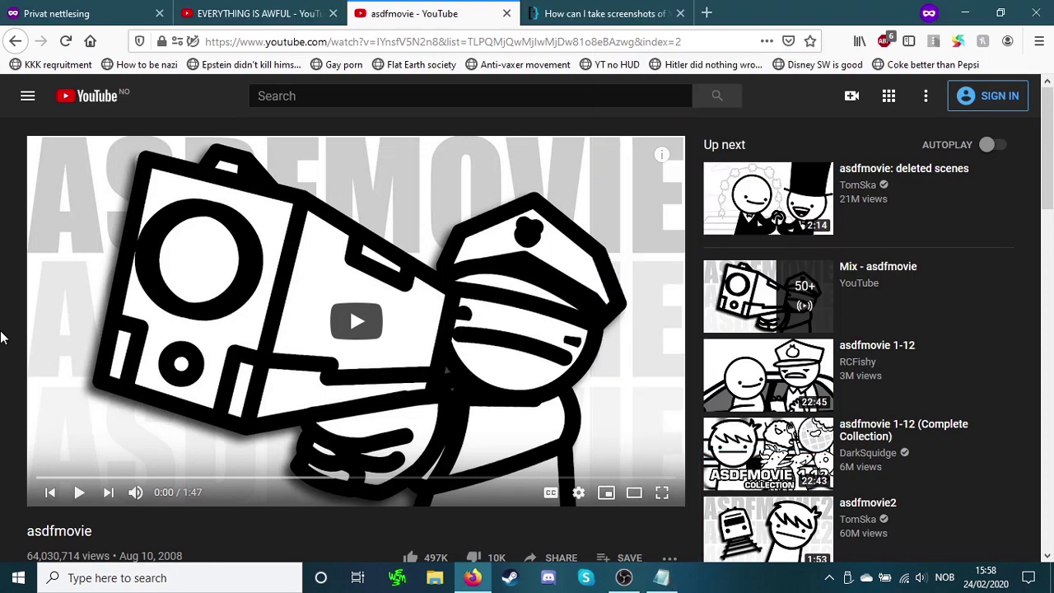